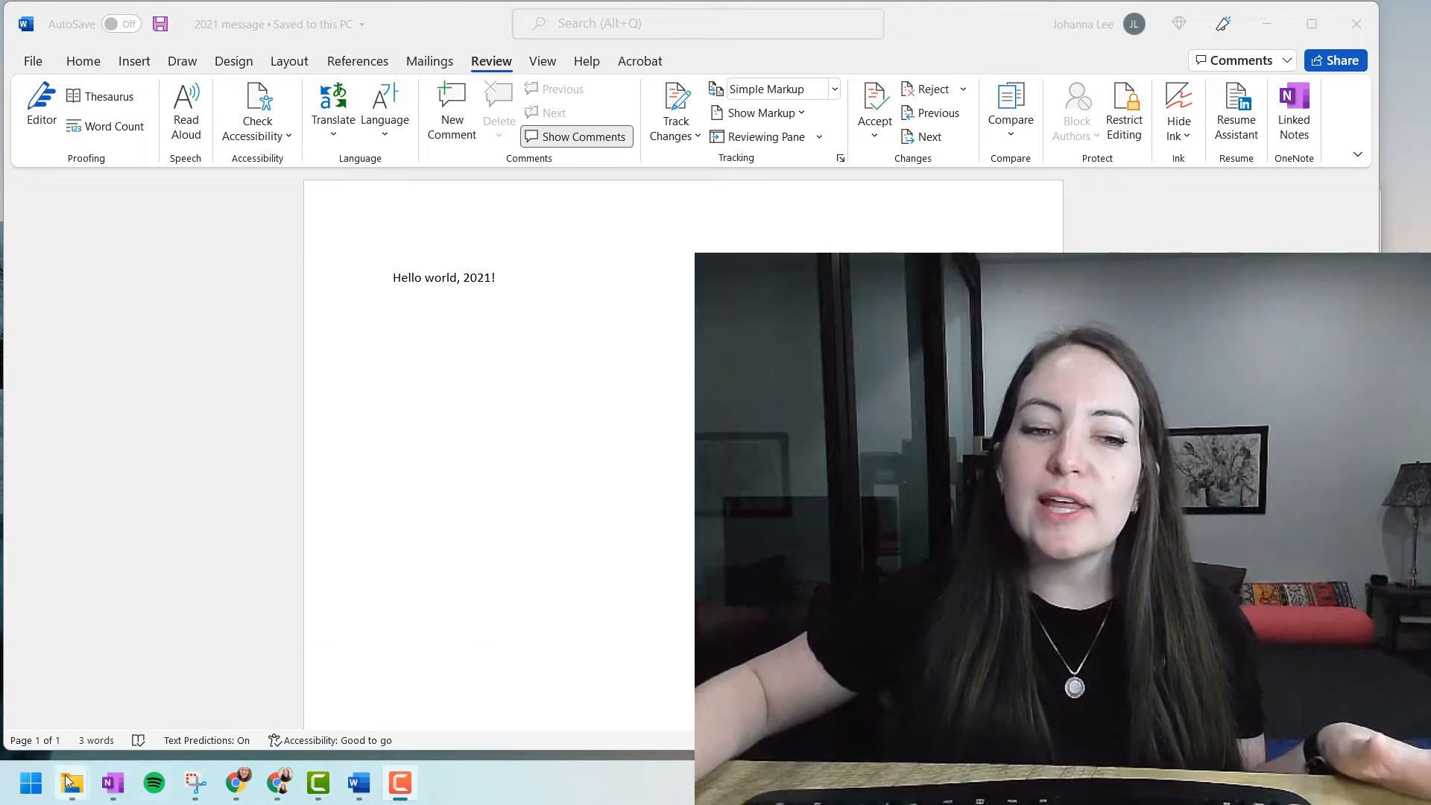
Switch to File Explorer and bring up the 2022 and 2021 folders holding the two message files.
mouse_move(75, 783)
click(43, 713)
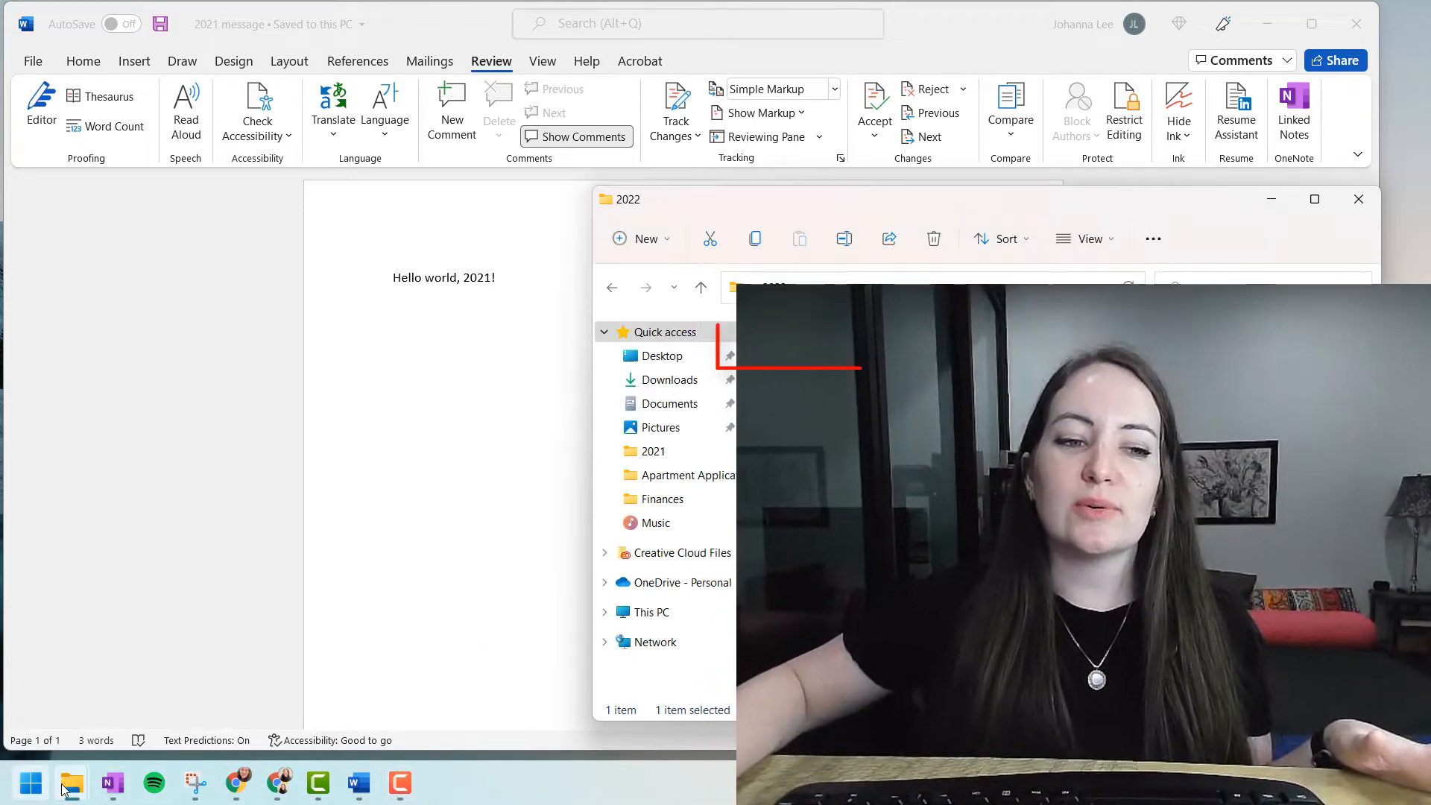
click(231, 697)
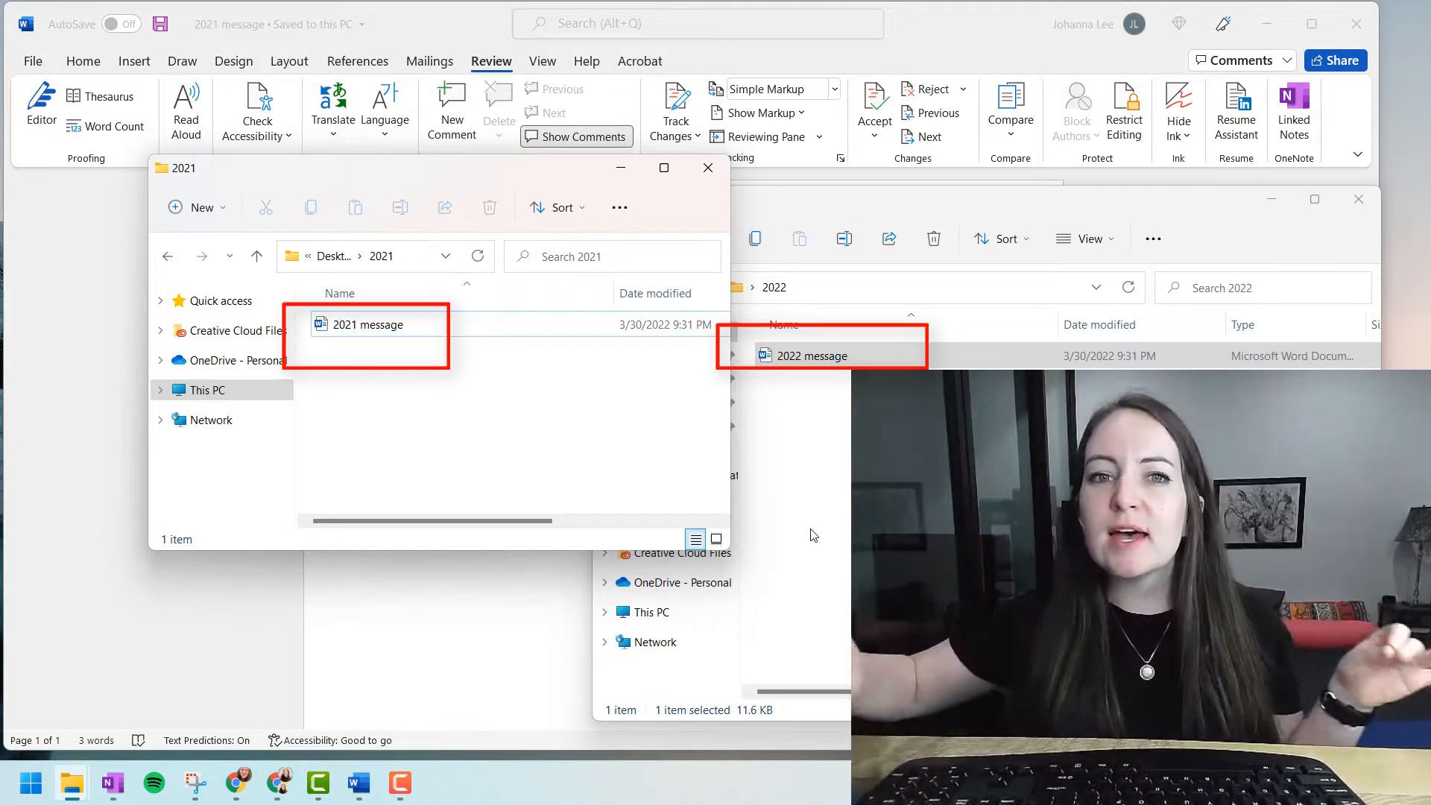
Return to Word, start a document comparison, and load 2021 message from the Desktop's 2021 folder as the original document.
click(1020, 170)
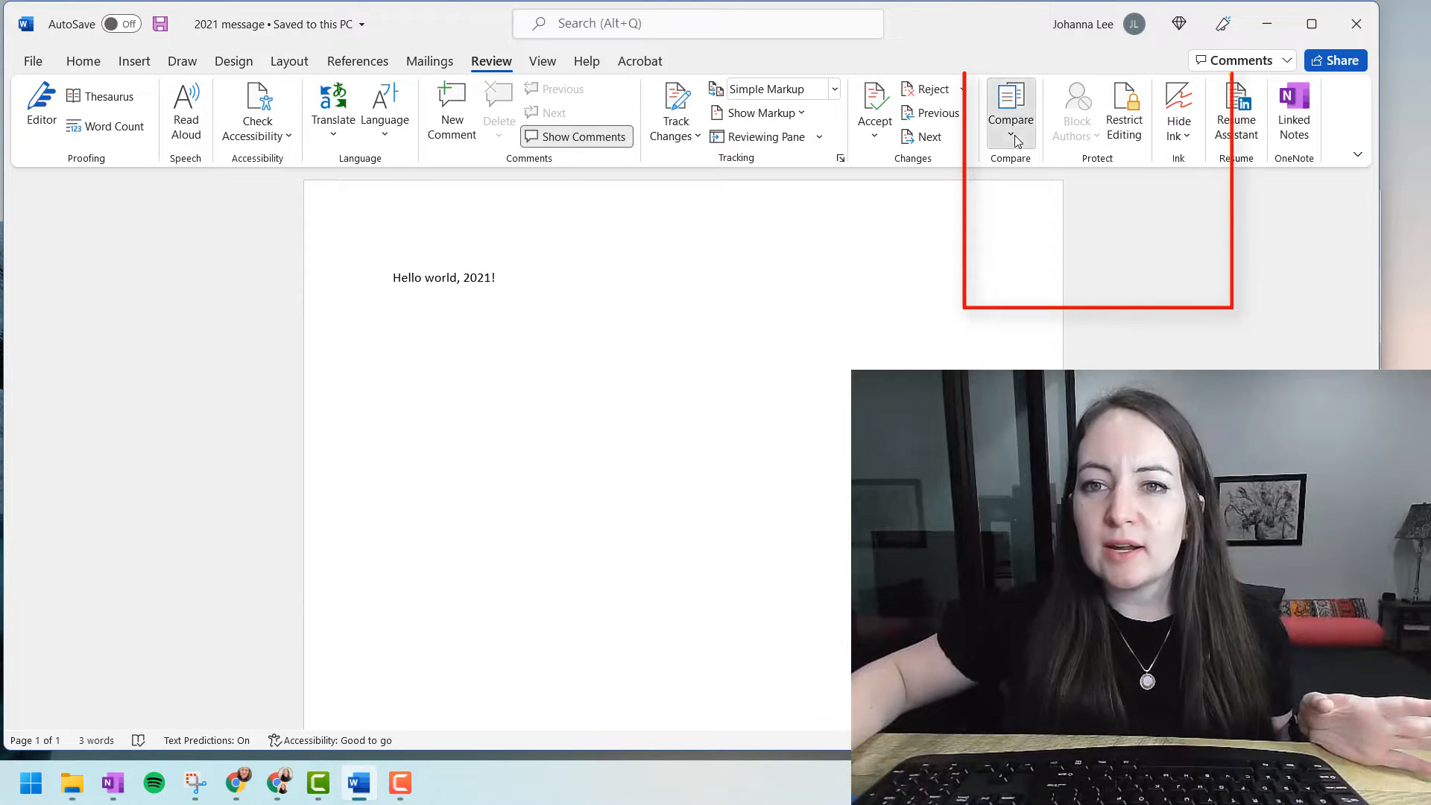
click(1011, 112)
click(991, 175)
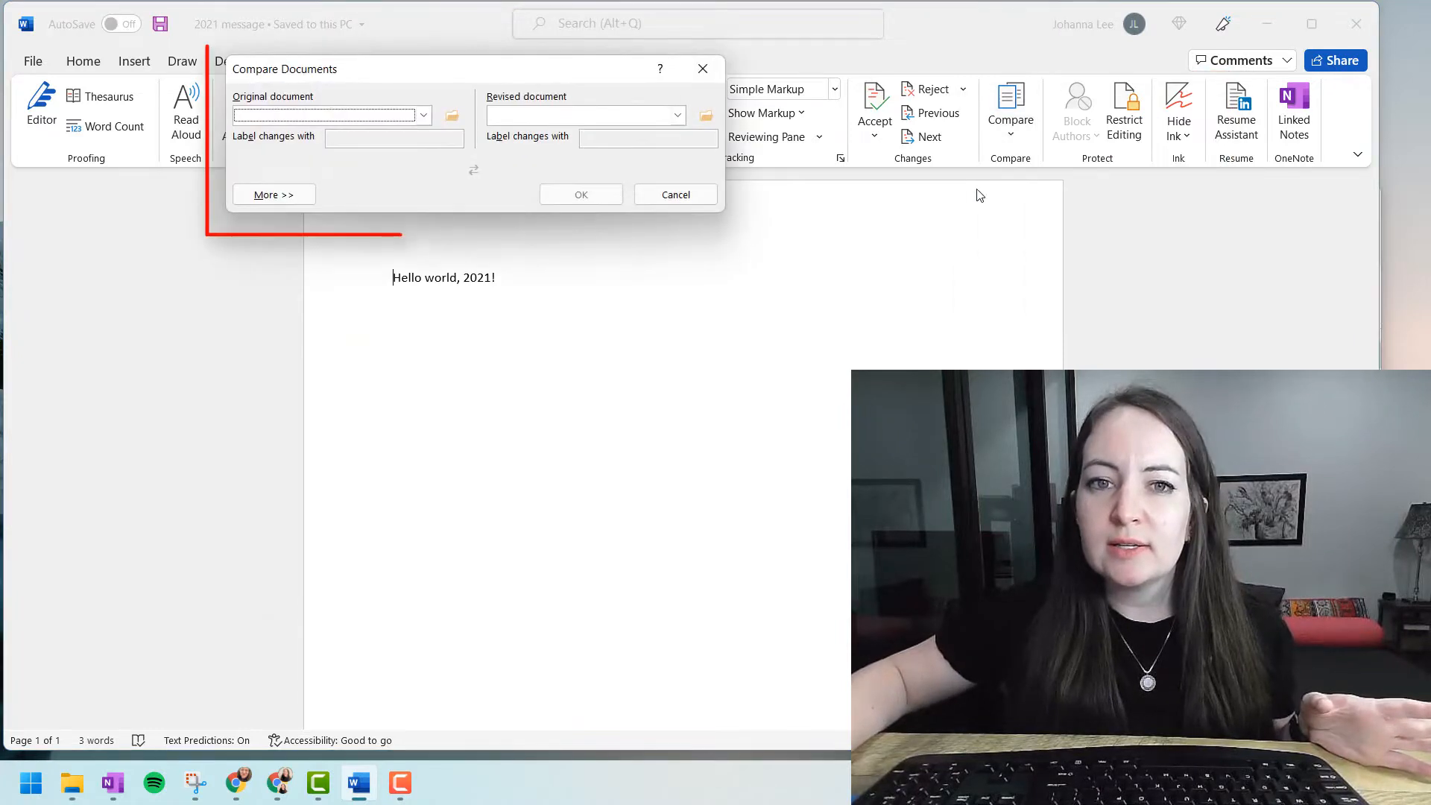
click(452, 116)
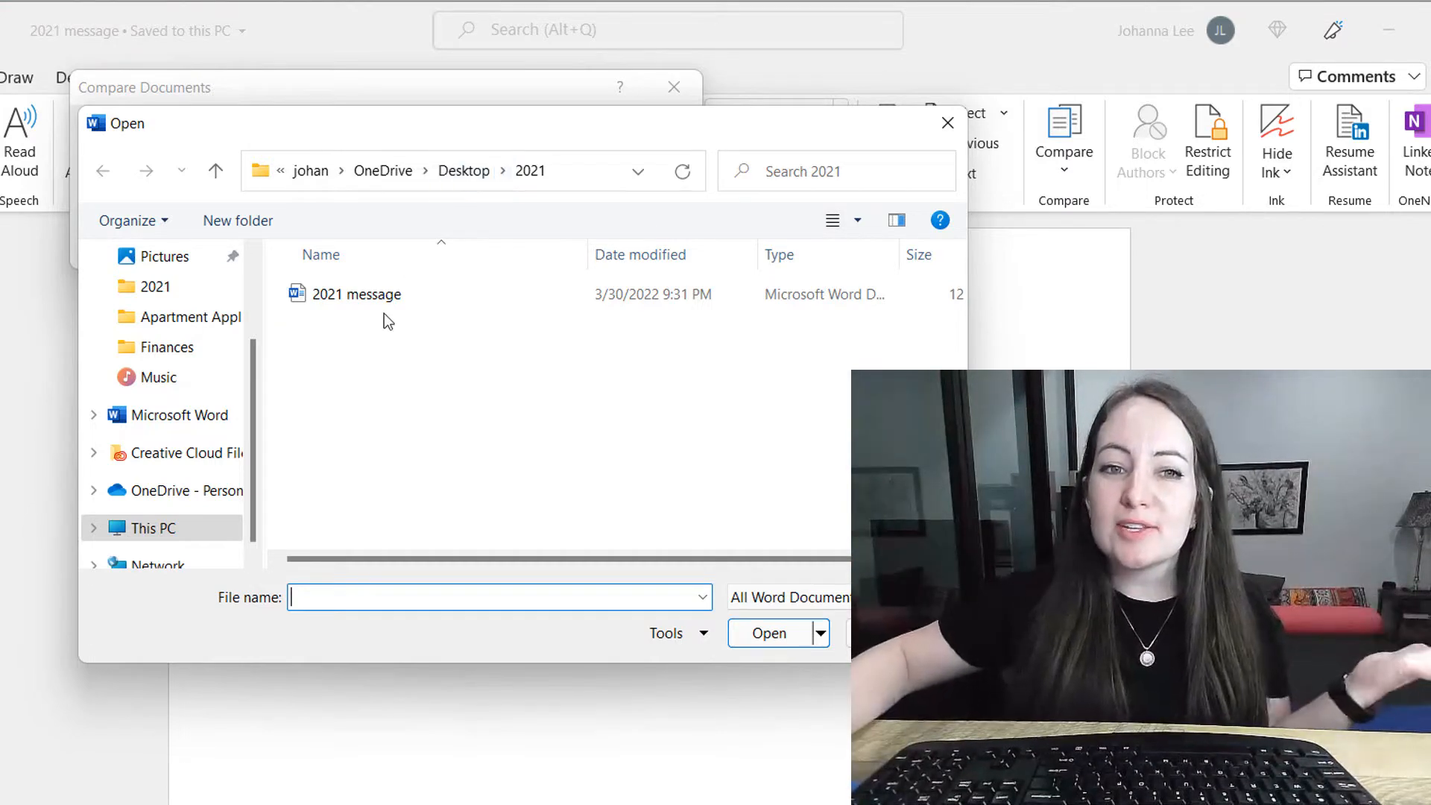
click(389, 294)
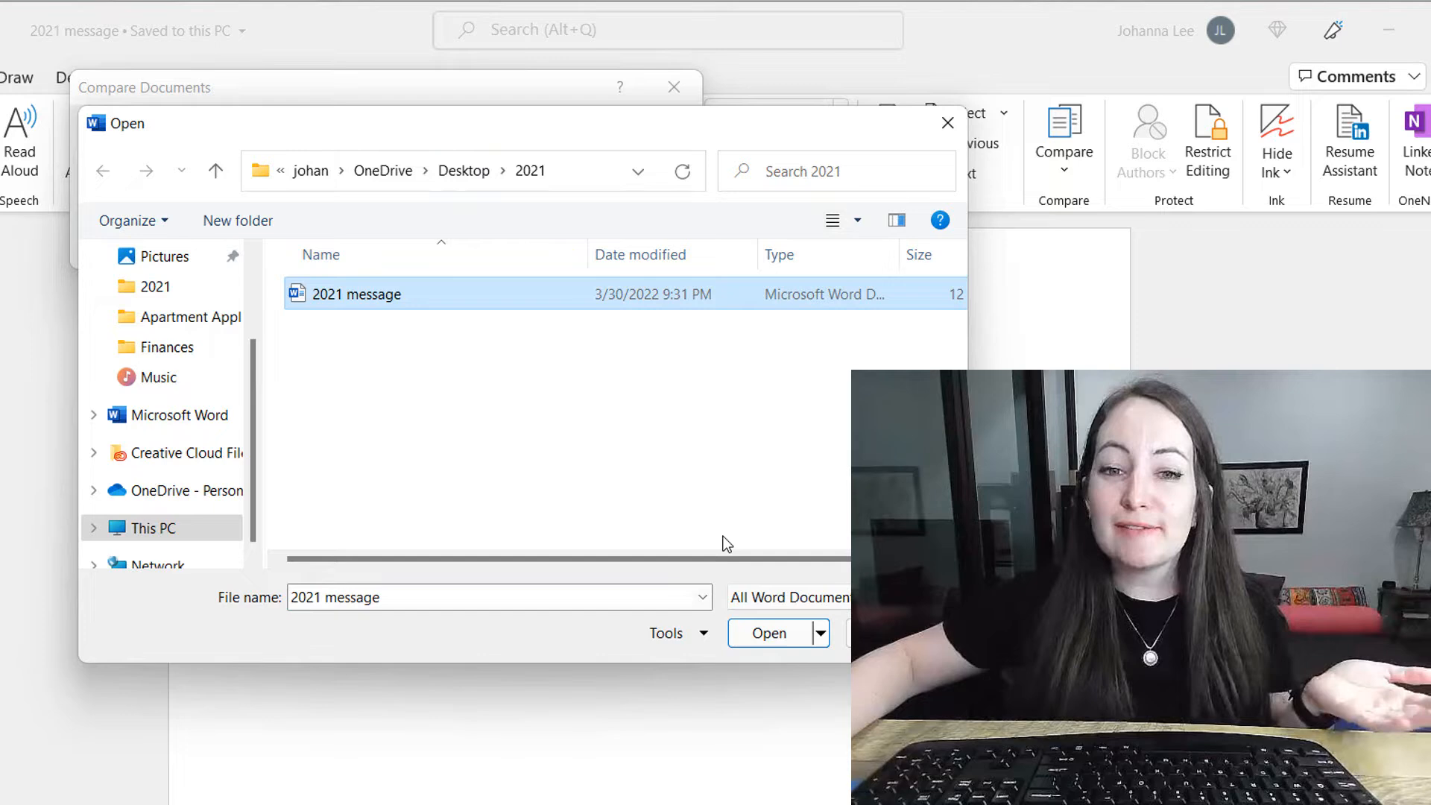
click(785, 635)
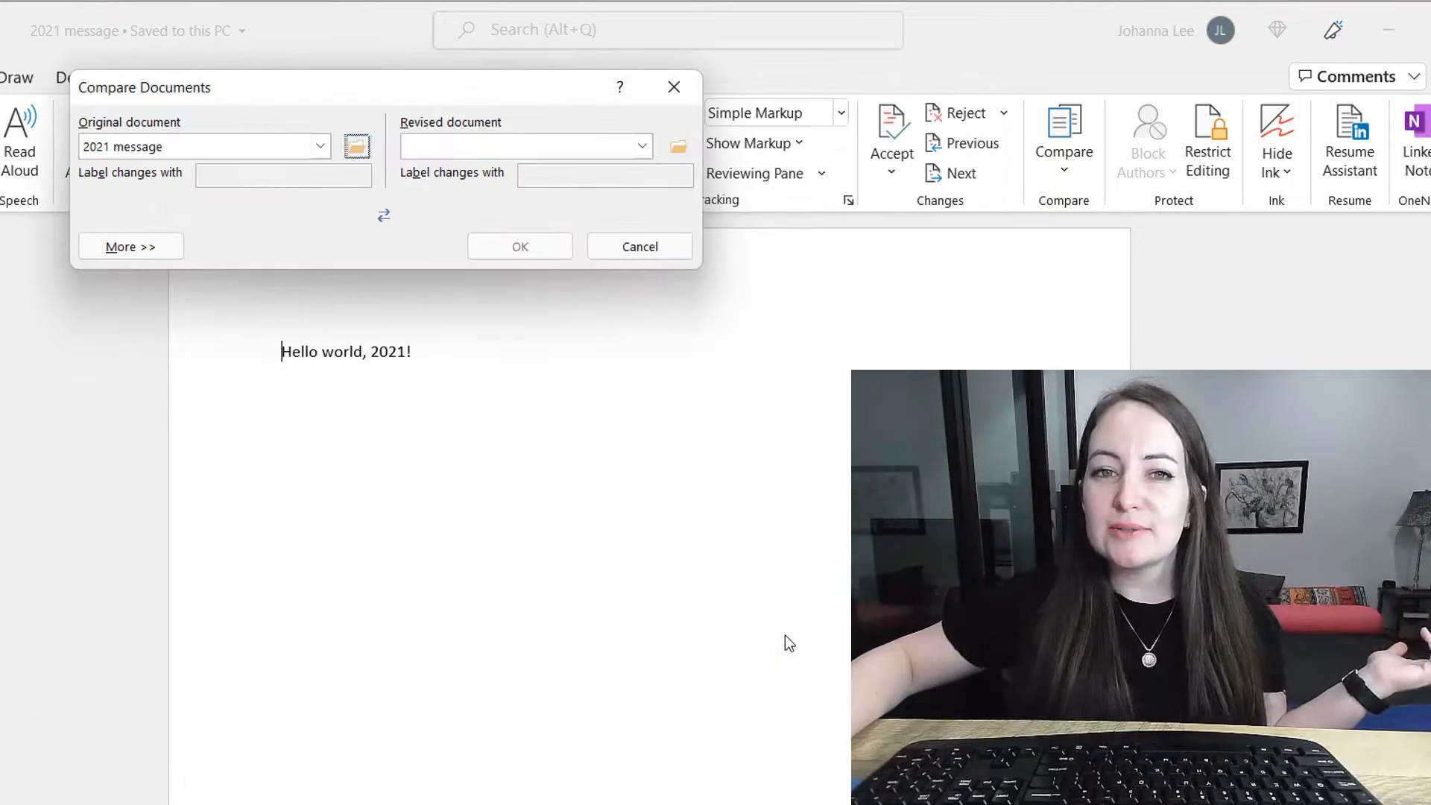
Browse for the revised document and take the file dialog to the 2022 folder using its path from File Explorer.
click(678, 149)
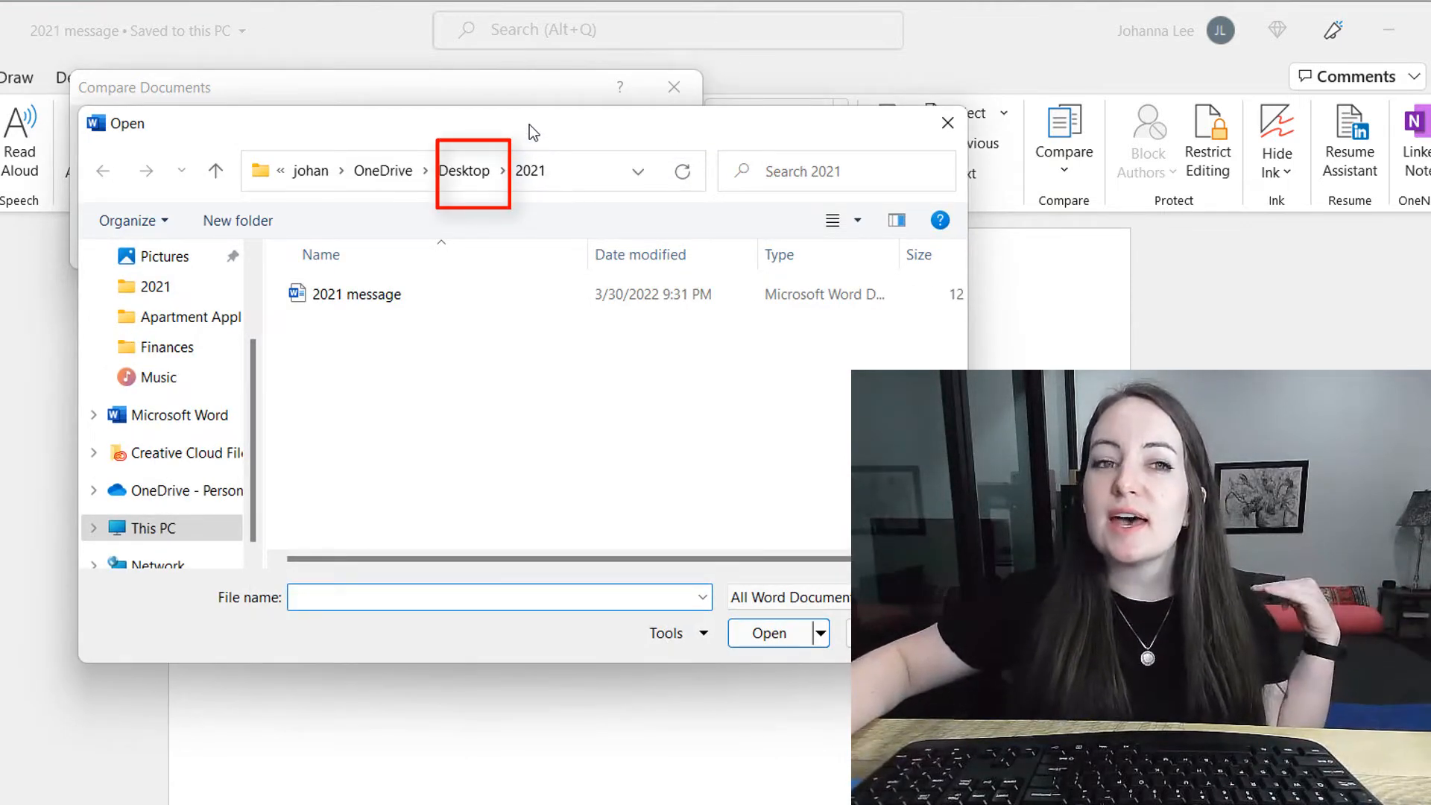
drag(530, 126, 706, 280)
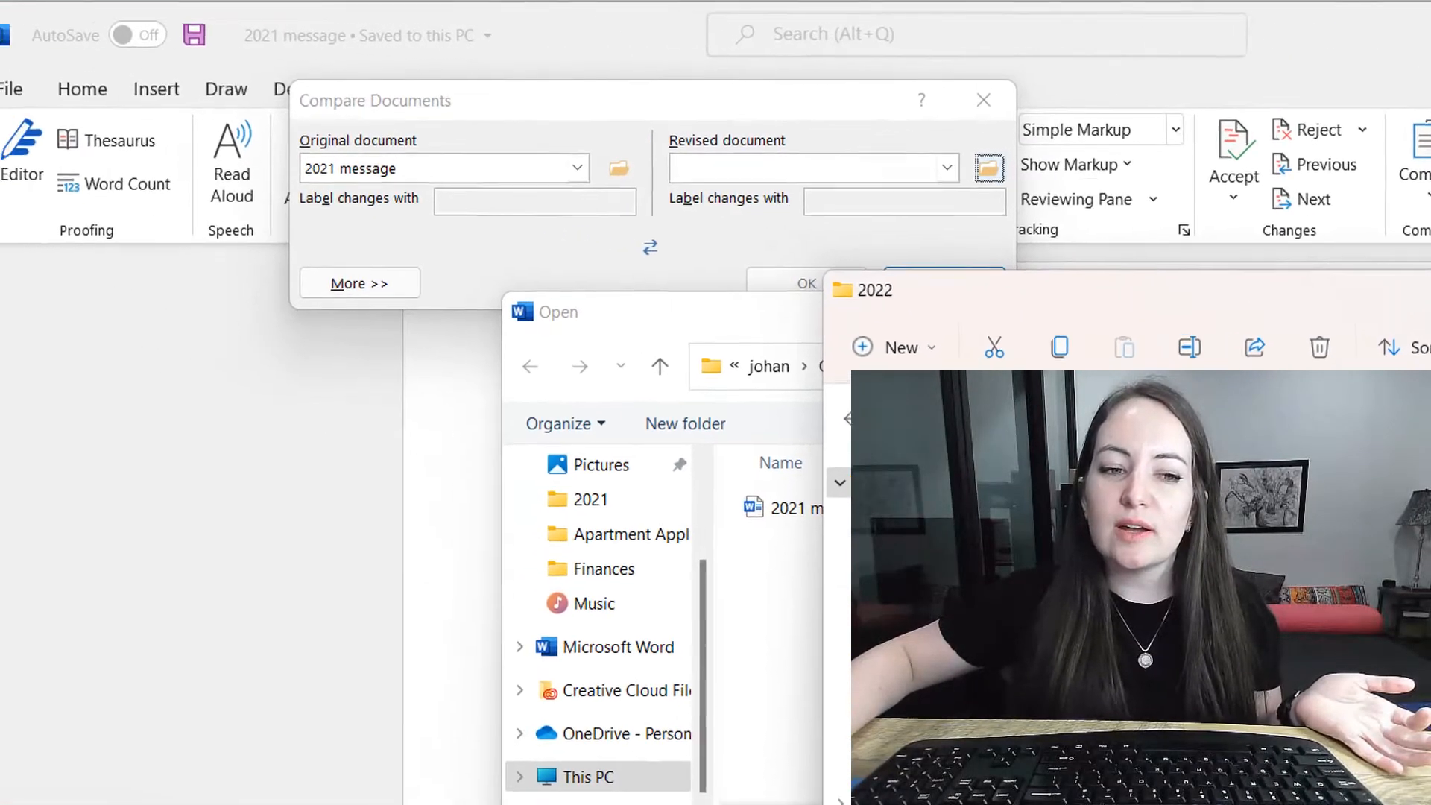
click(30, 793)
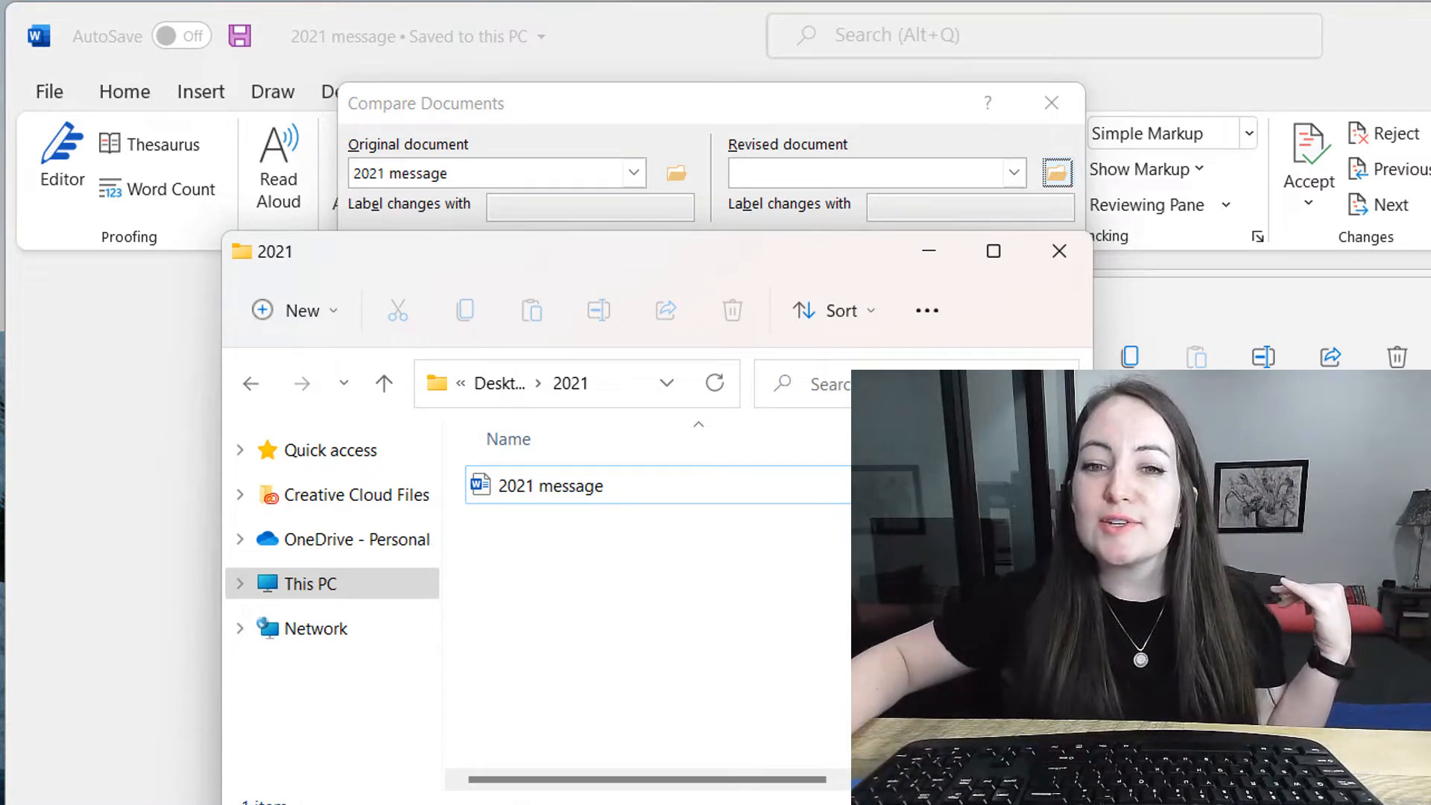
key(alt+Tab)
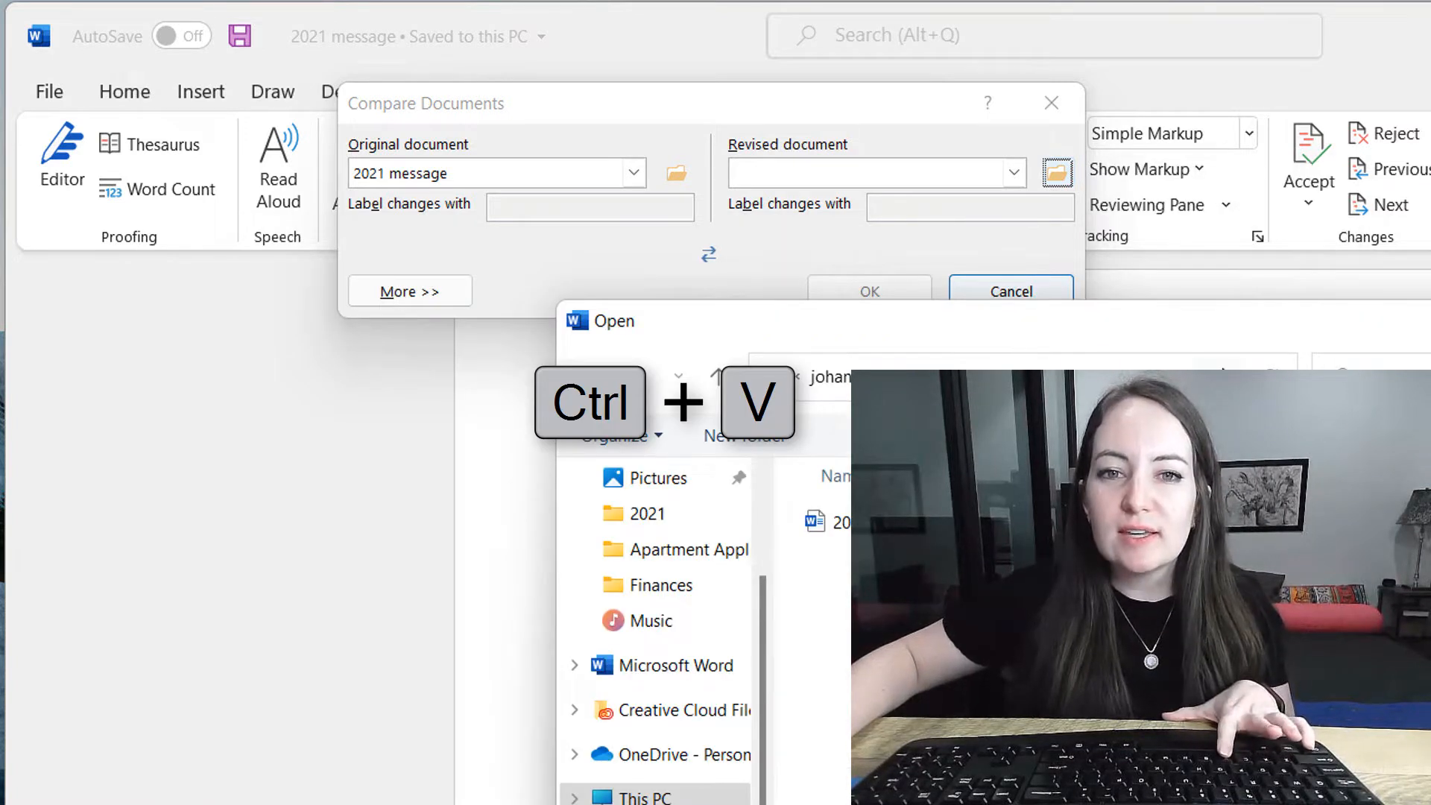
click(1170, 377)
key(ctrl+v)
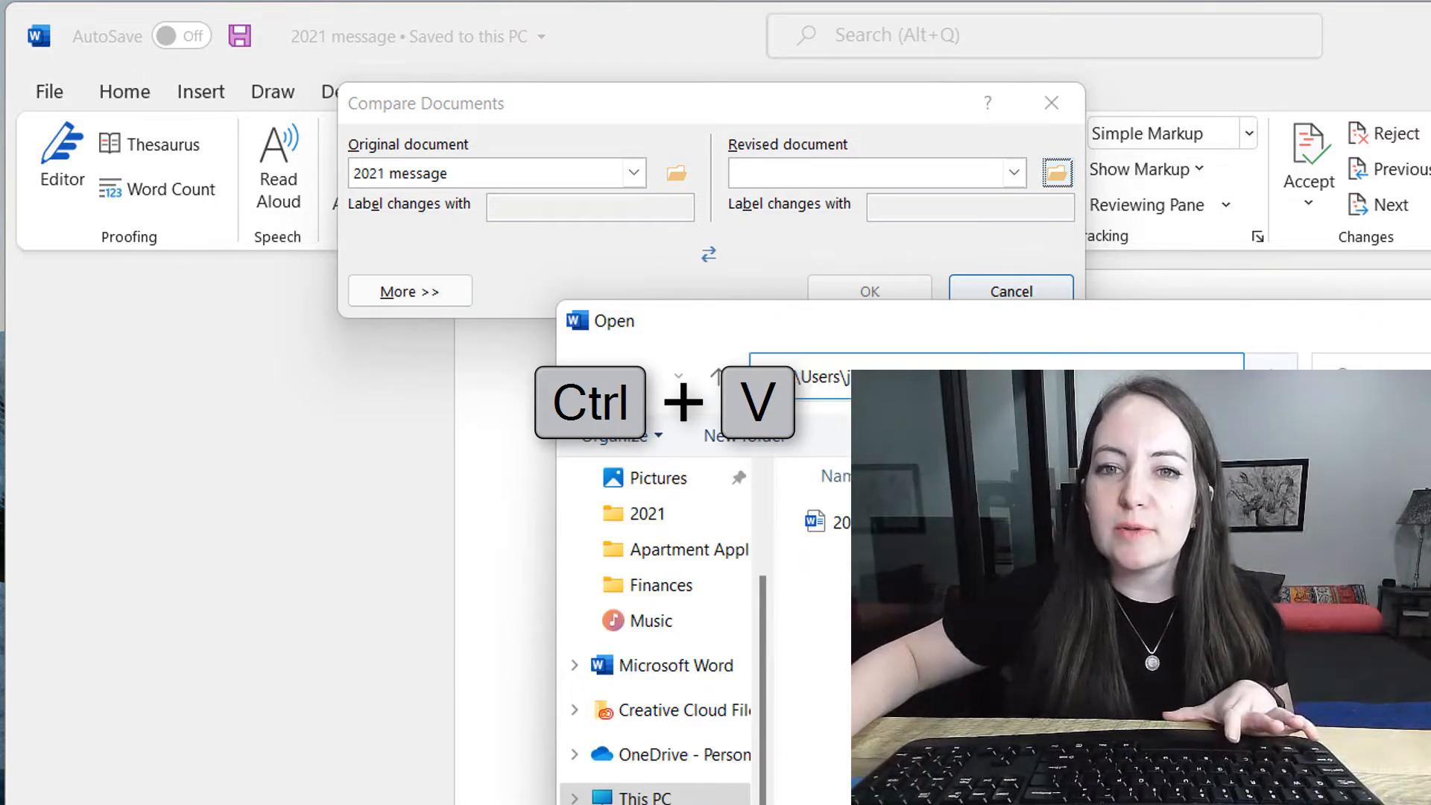
key(Return)
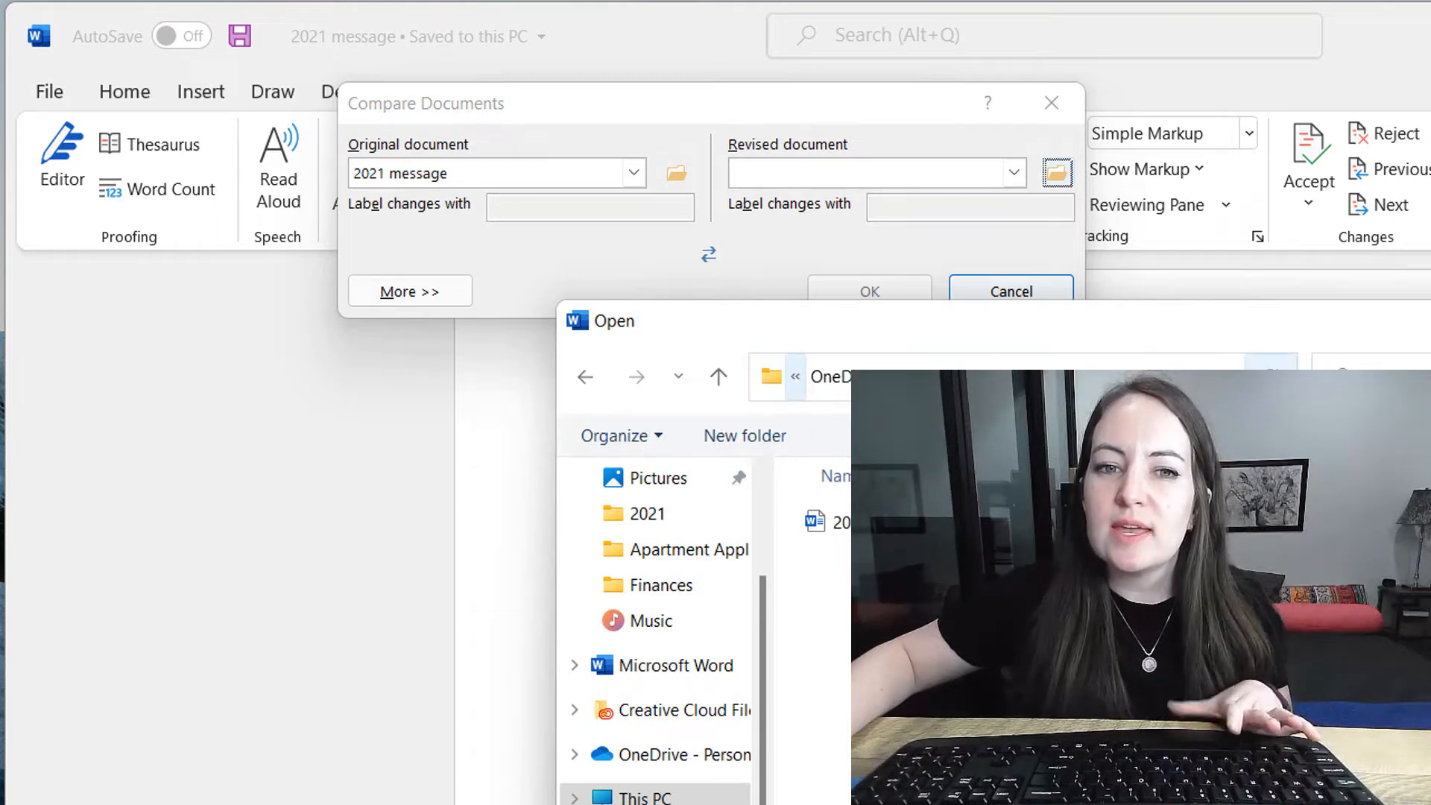
Choose 2022 message as the revised document and run the comparison.
click(895, 522)
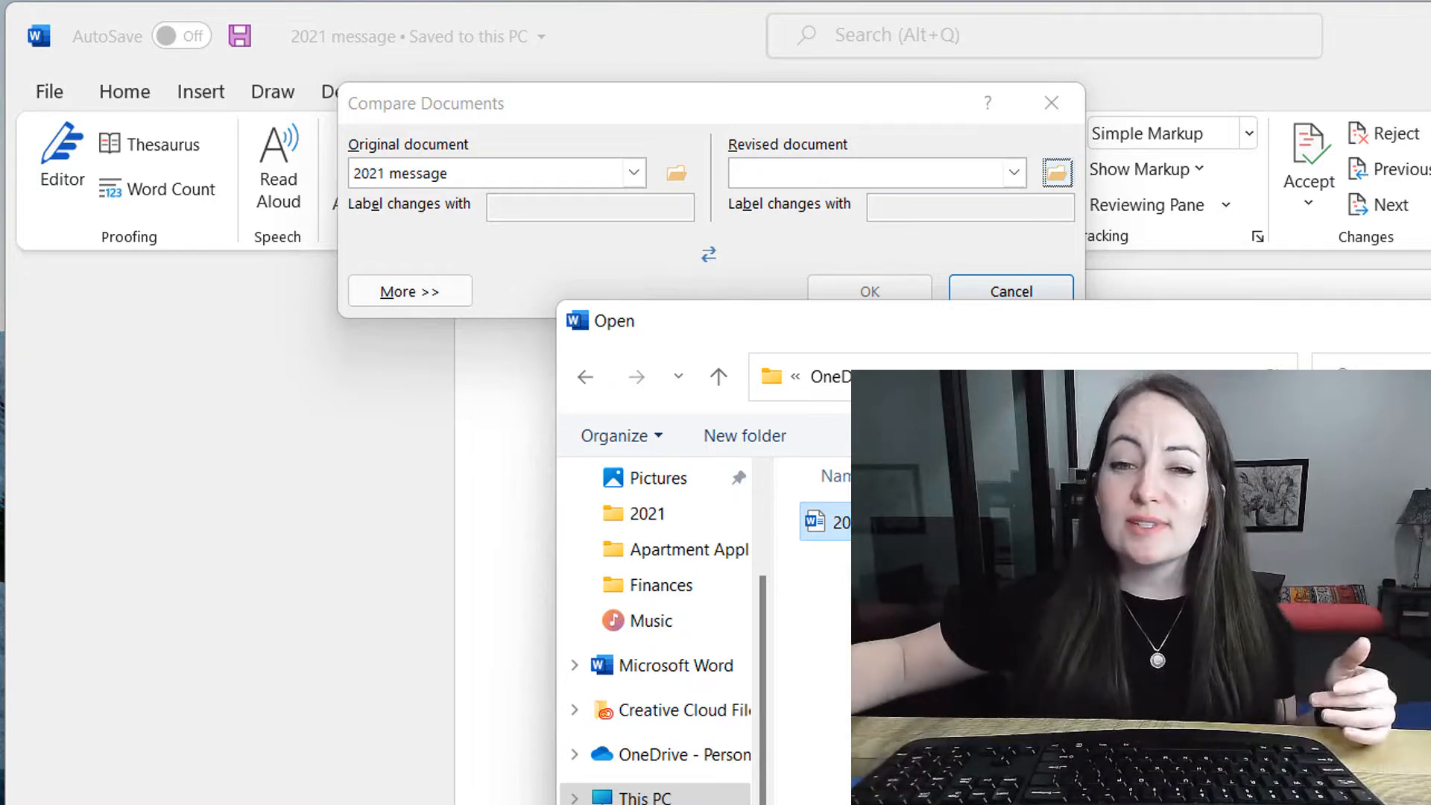
double_click(894, 522)
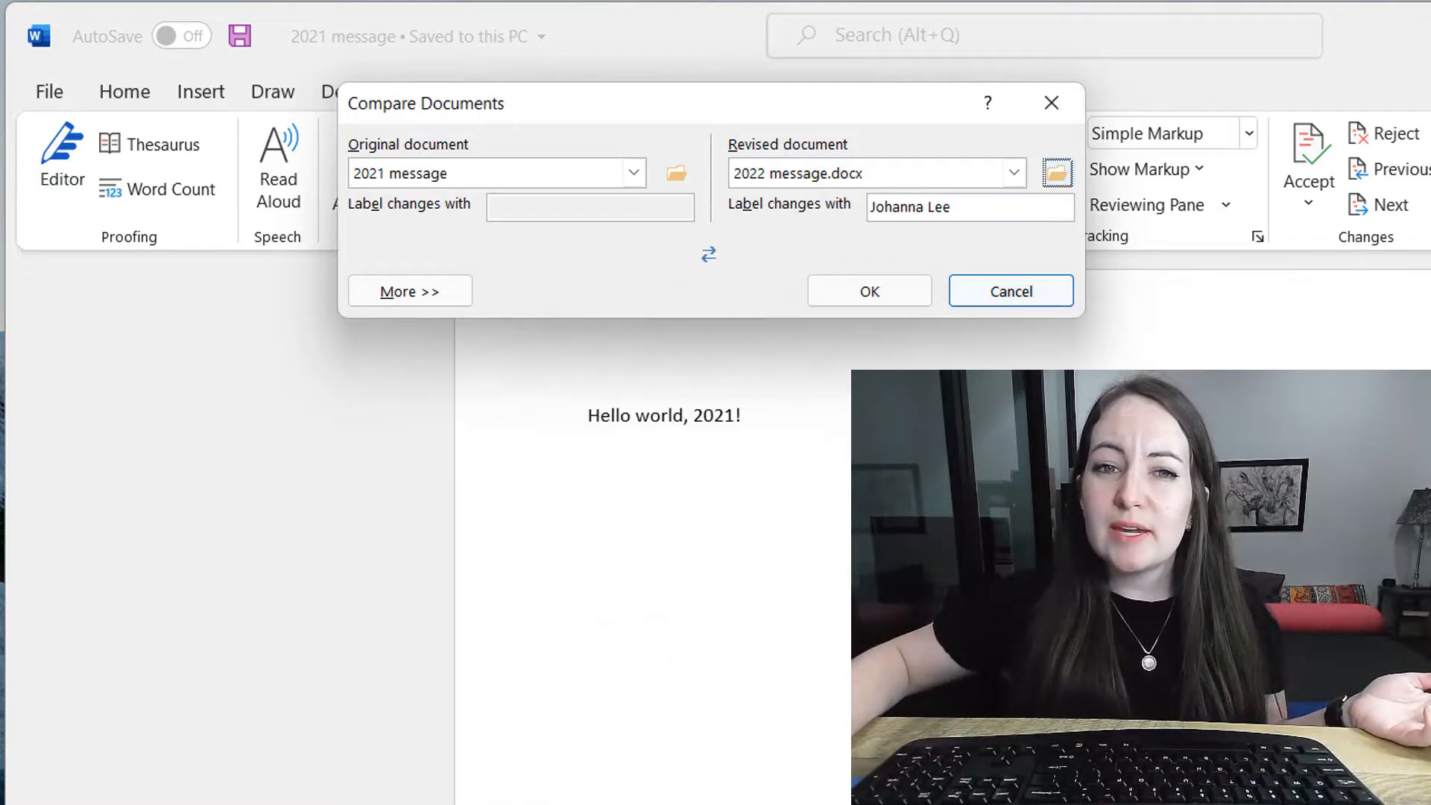
click(869, 292)
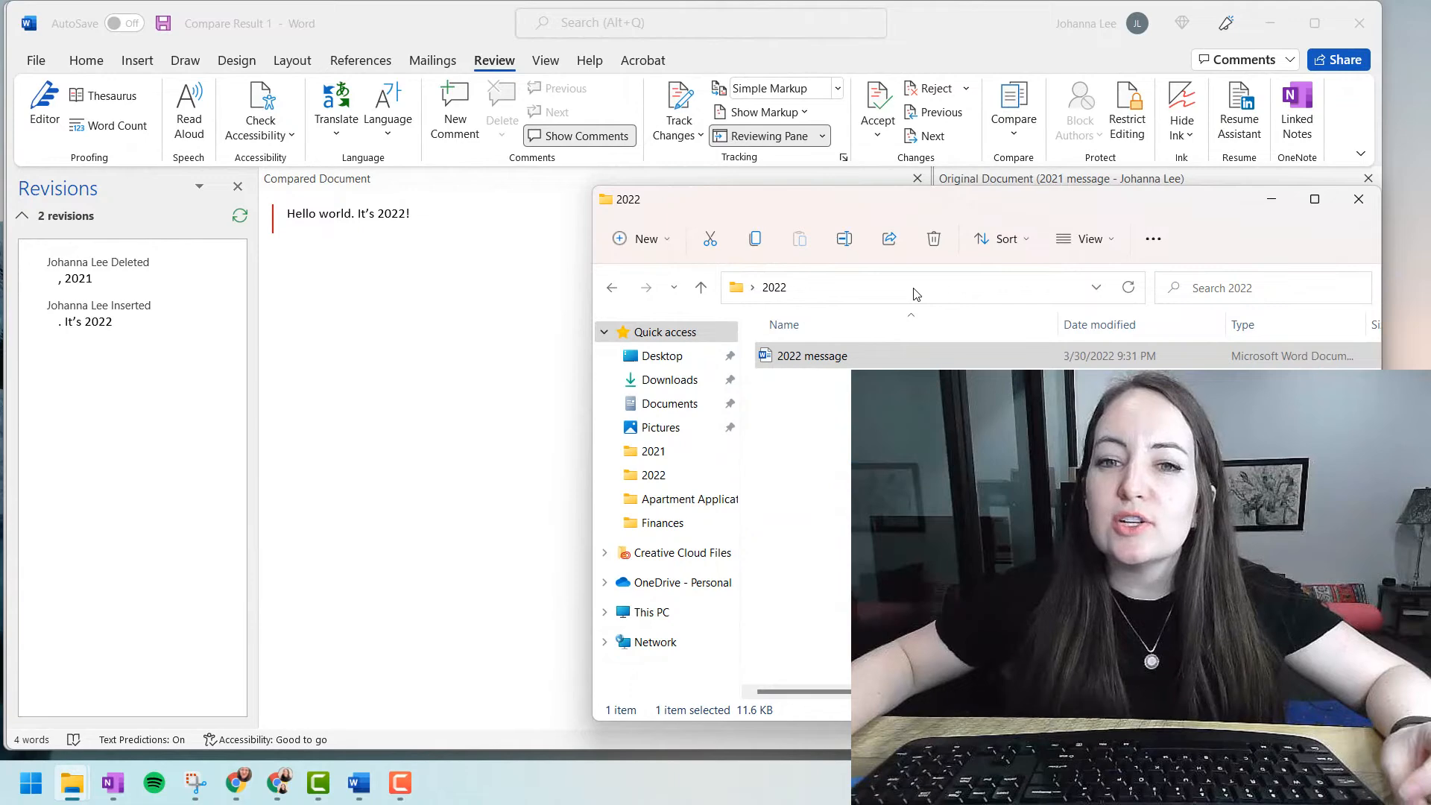
In File Explorer, display the full path of the 2022 folder and reload the folder from it.
click(916, 293)
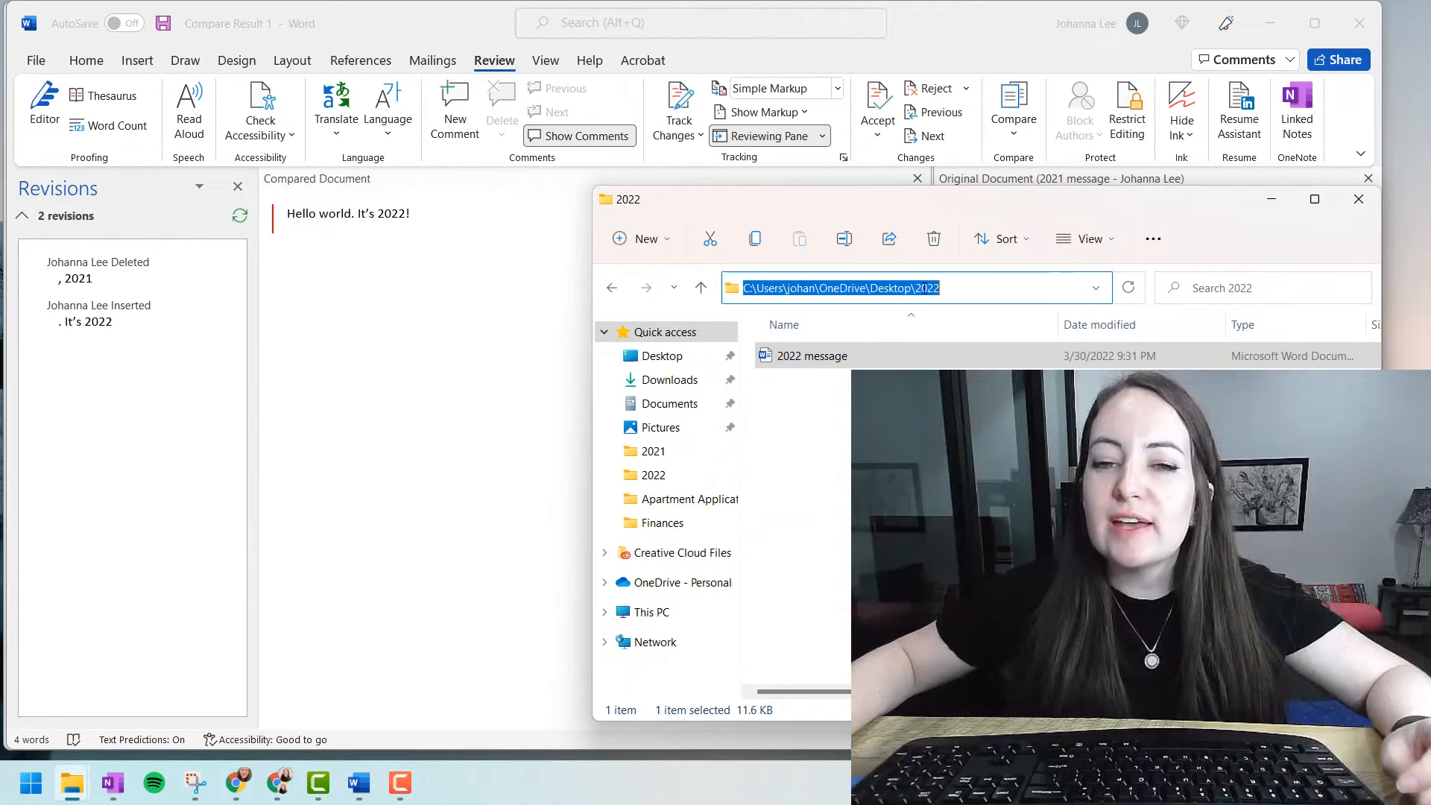
click(994, 294)
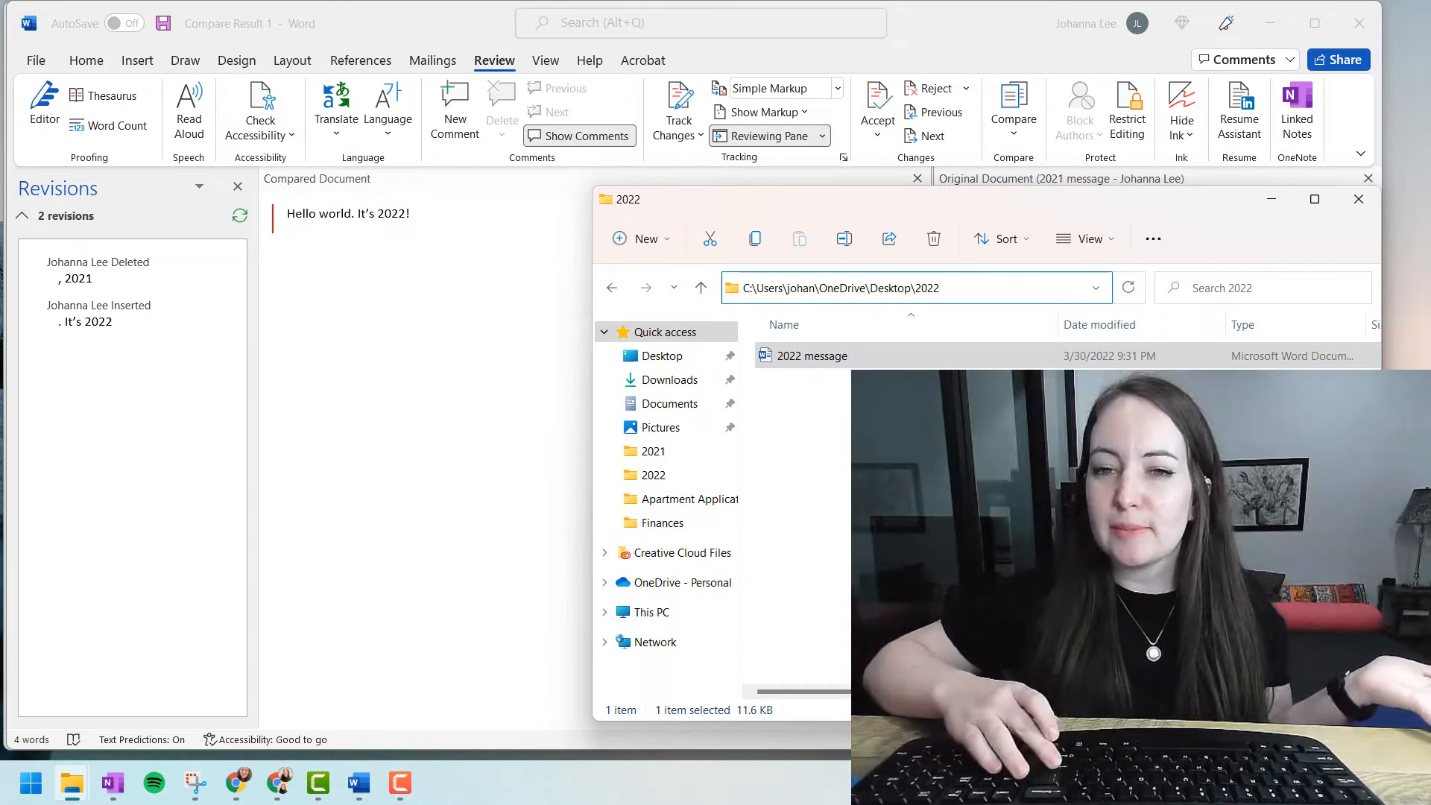
key(Return)
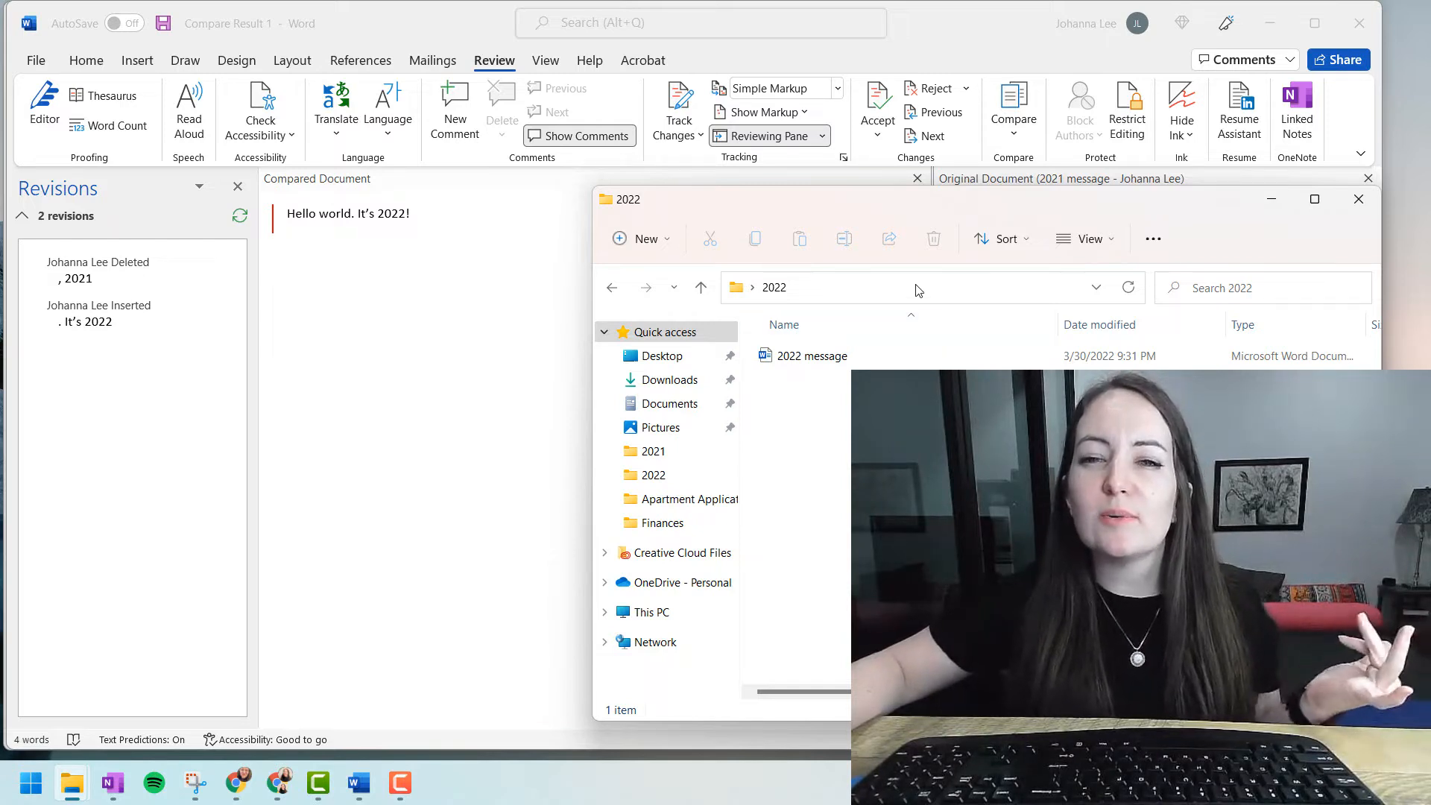
Examine the user-name part of the 2022 folder's full path, and copy the whole path.
click(956, 297)
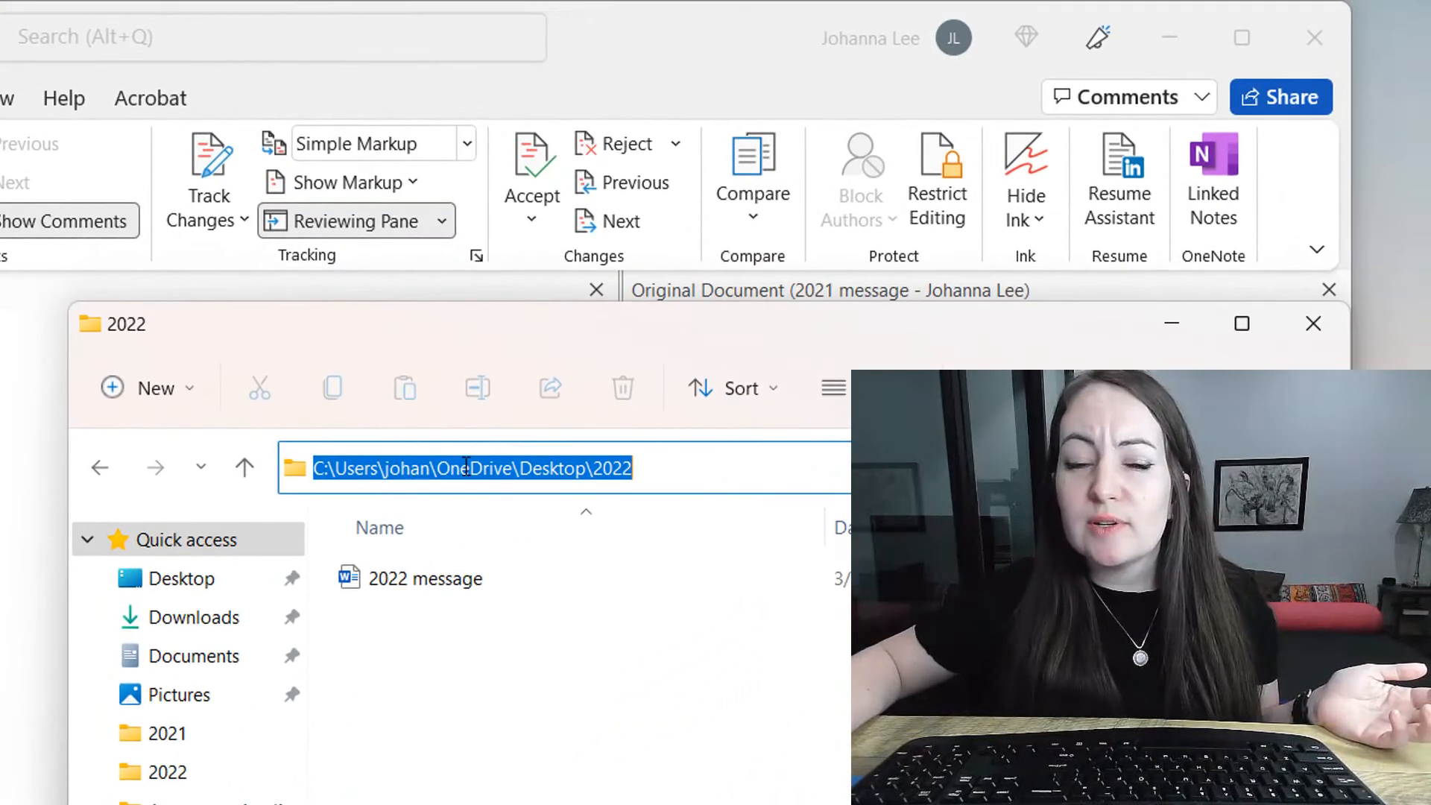
drag(384, 468, 433, 474)
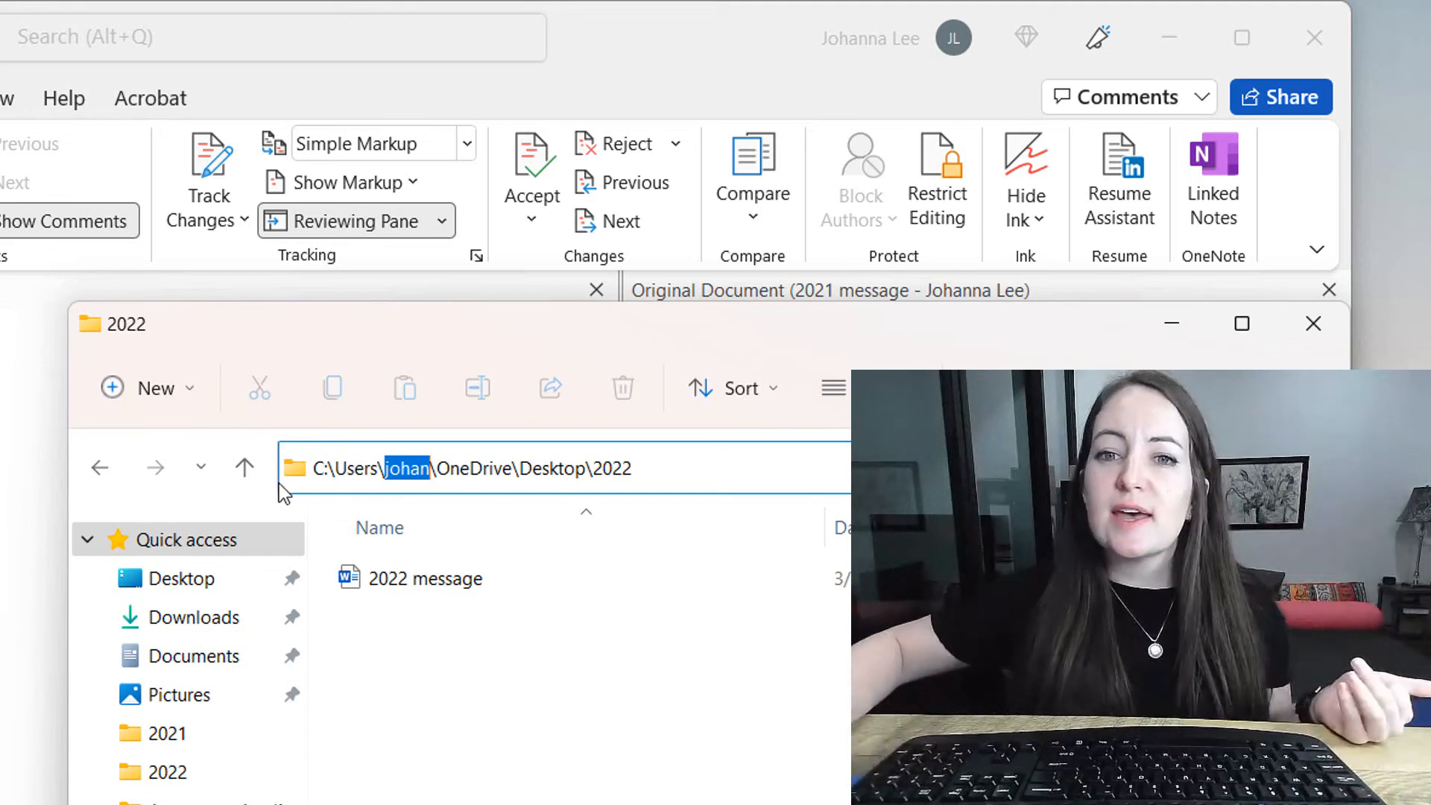
drag(783, 467, 257, 480)
key(ctrl+c)
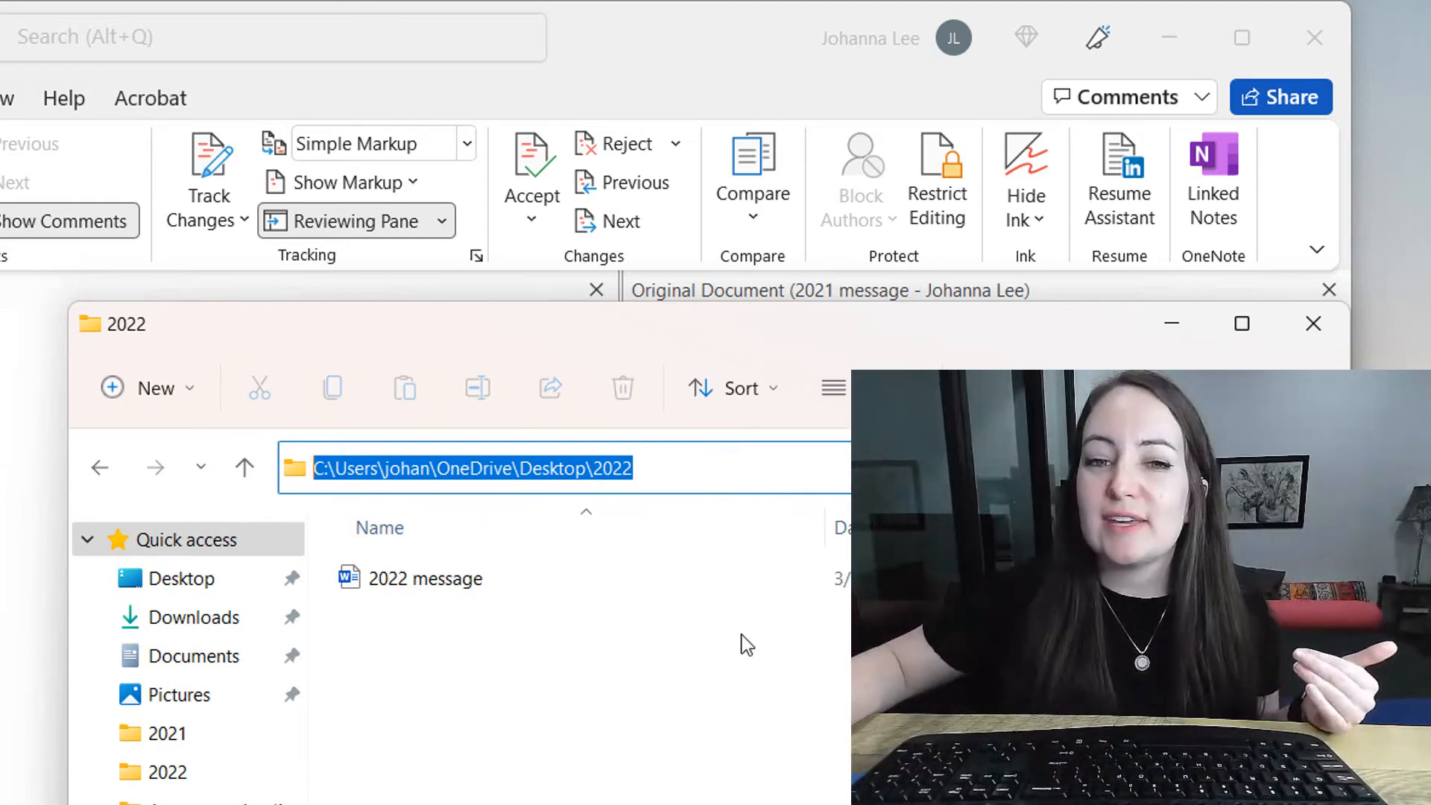
Go to the Documents folder, and jump from there to the 2022 folder by entering the copied path.
click(746, 644)
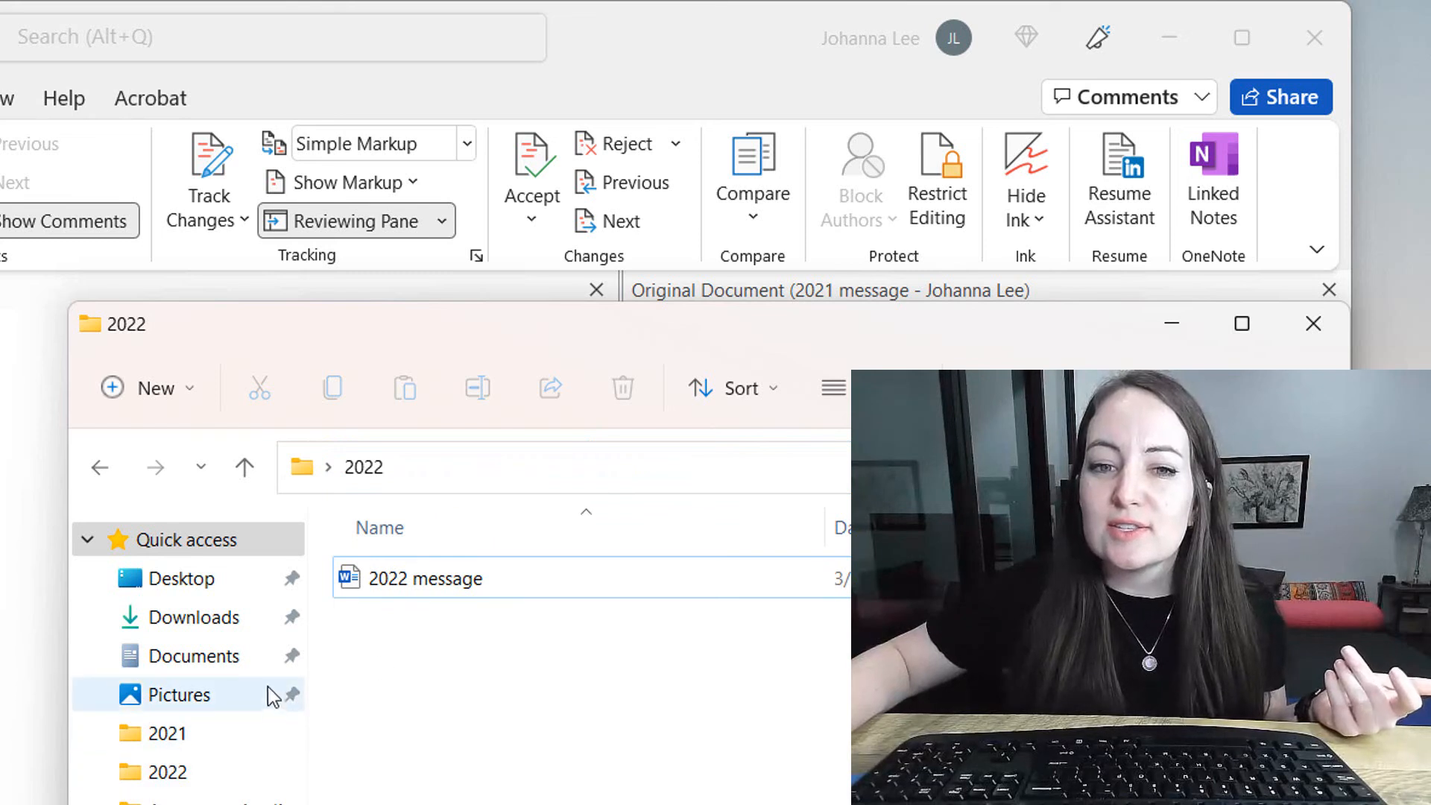
click(253, 666)
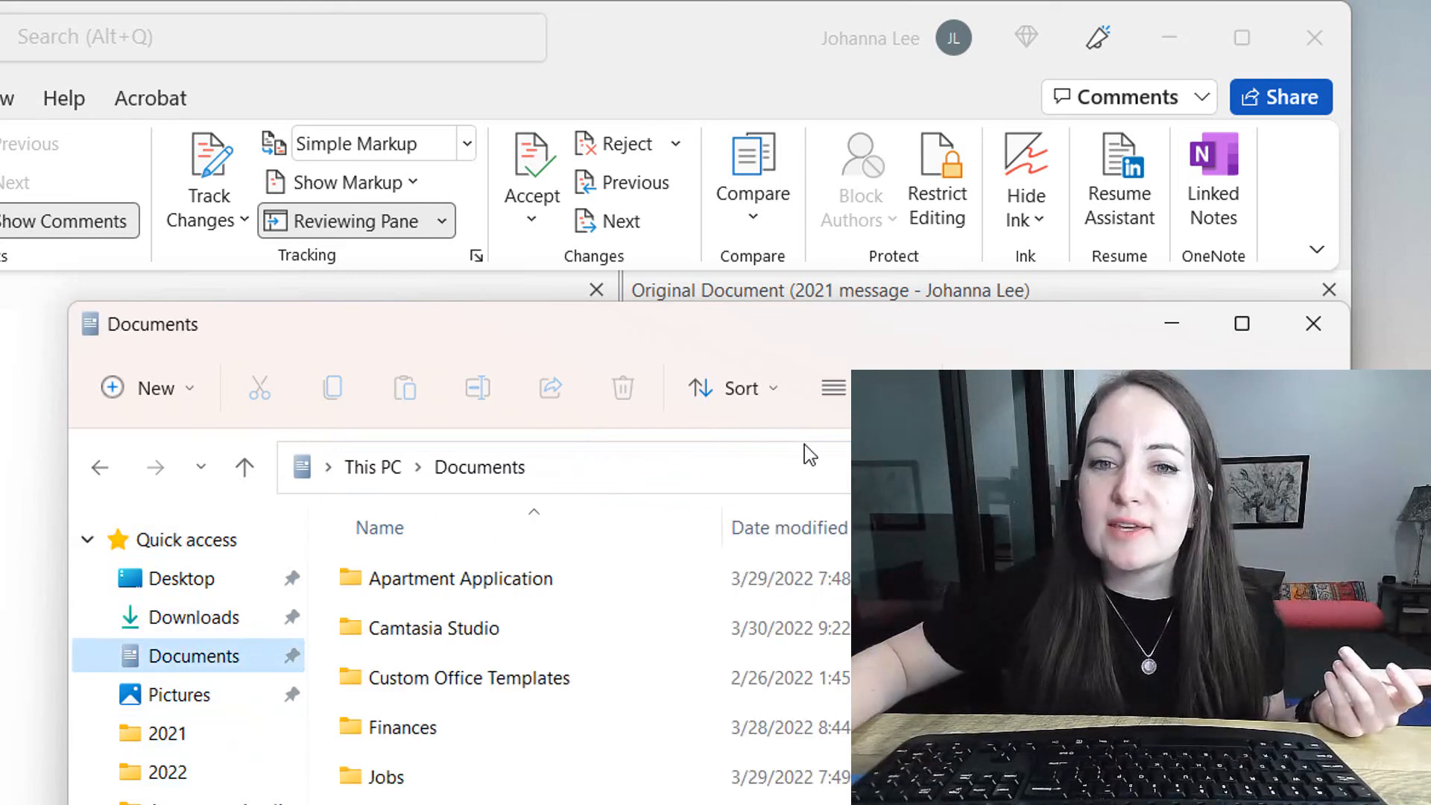
click(766, 472)
key(ctrl+v)
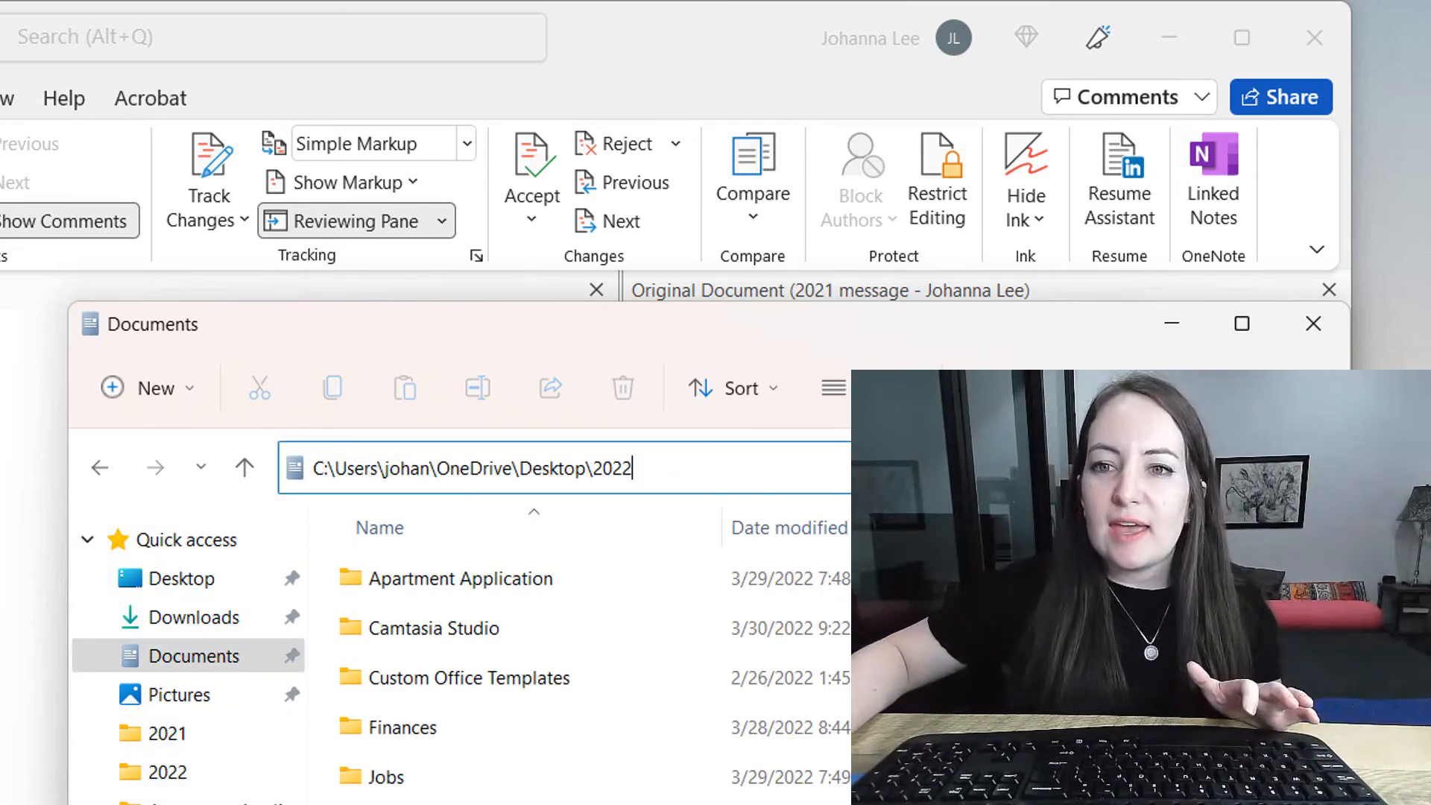
key(Return)
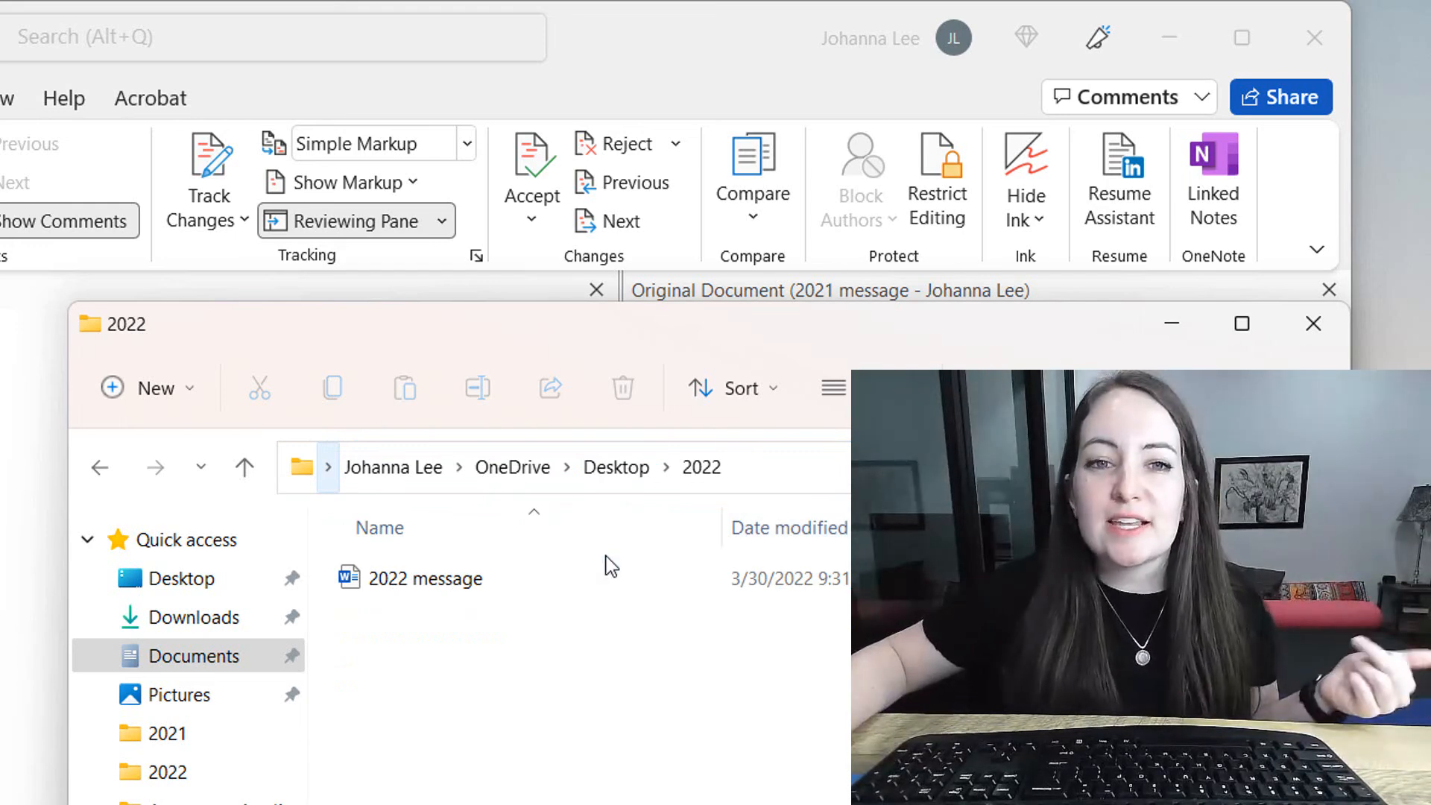